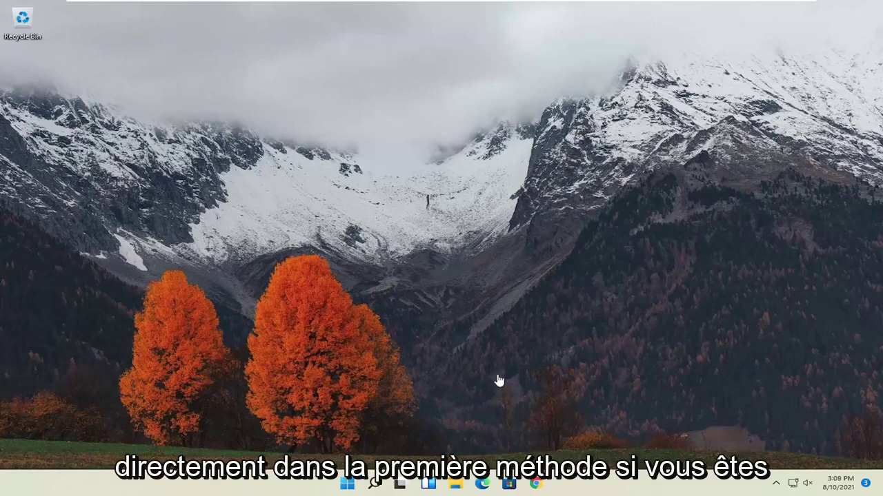
# Step: Go to Chrome's Advanced 'Reset and clean up' settings and request restoring original defaults
pyautogui.click(540, 486)
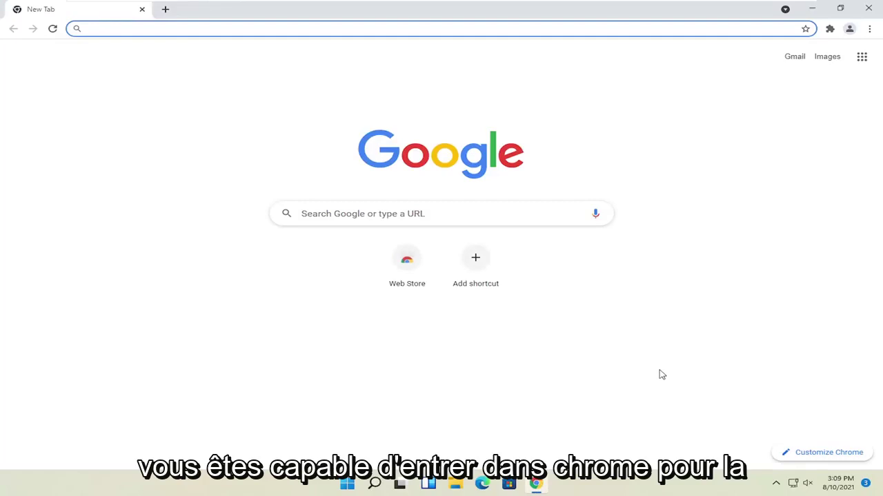
pyautogui.click(870, 29)
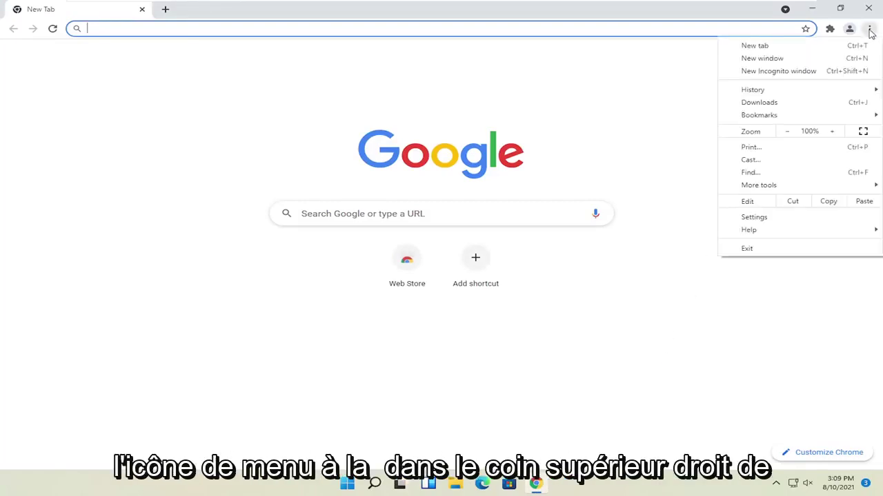
pyautogui.click(753, 217)
pyautogui.click(35, 266)
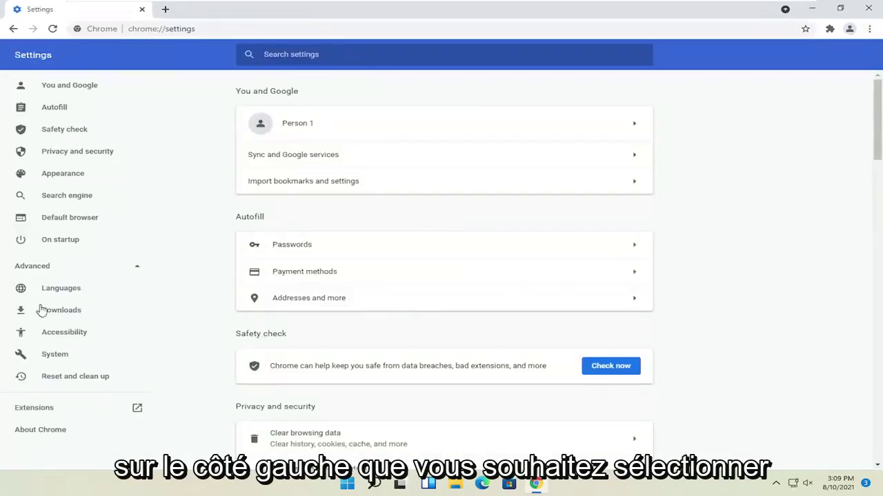
pyautogui.click(57, 381)
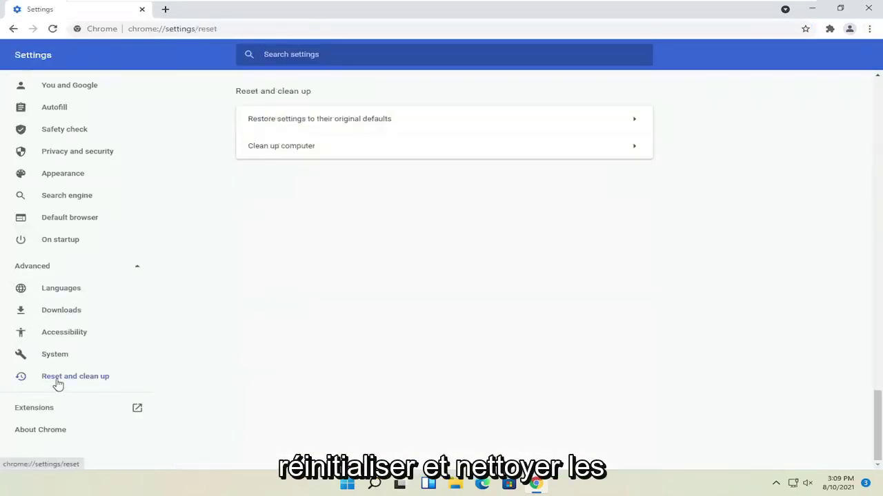
pyautogui.click(366, 121)
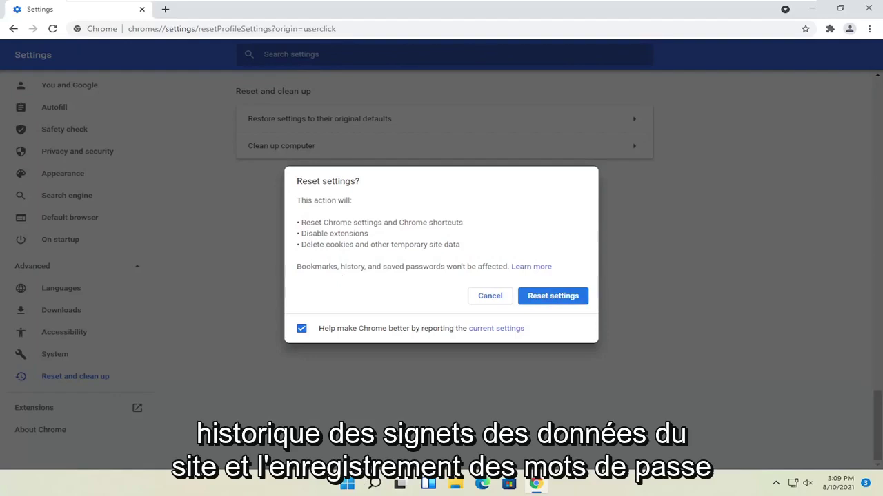
# Step: Reset Chrome's settings without sending the current-settings report, then close the browser
pyautogui.click(302, 330)
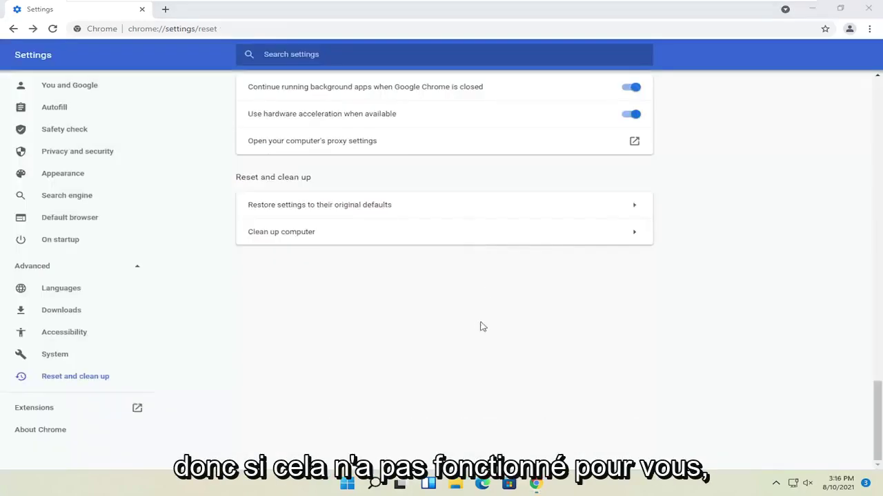
pyautogui.click(870, 9)
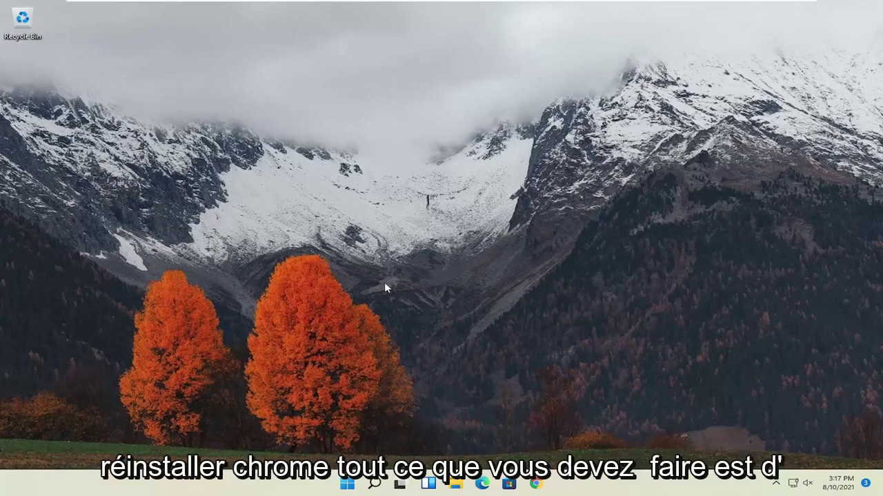
# Step: Search 'control panel', view it as Large icons, and go to Programs and Features
pyautogui.click(374, 483)
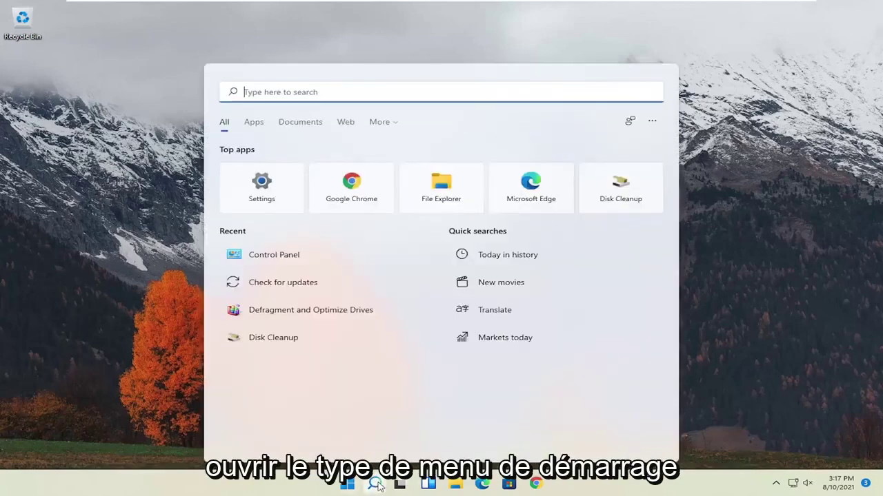
pyautogui.write('conto')
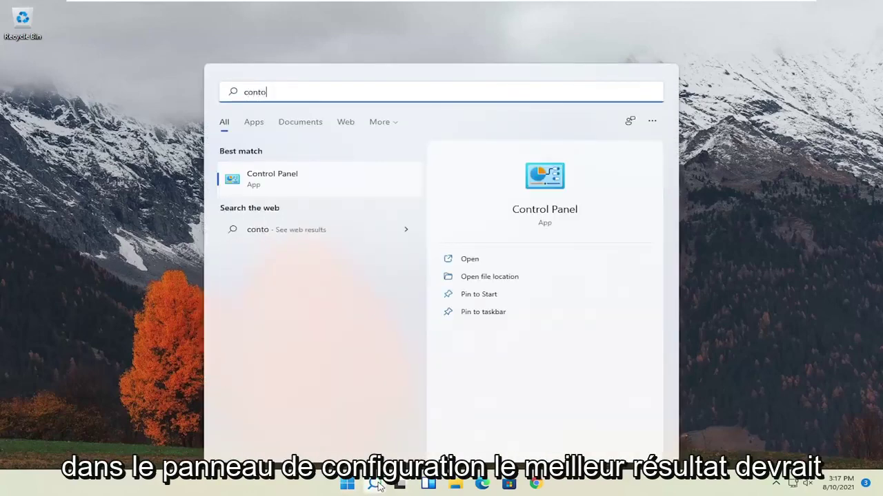
pyautogui.press('BackSpace')
pyautogui.write('rol panel')
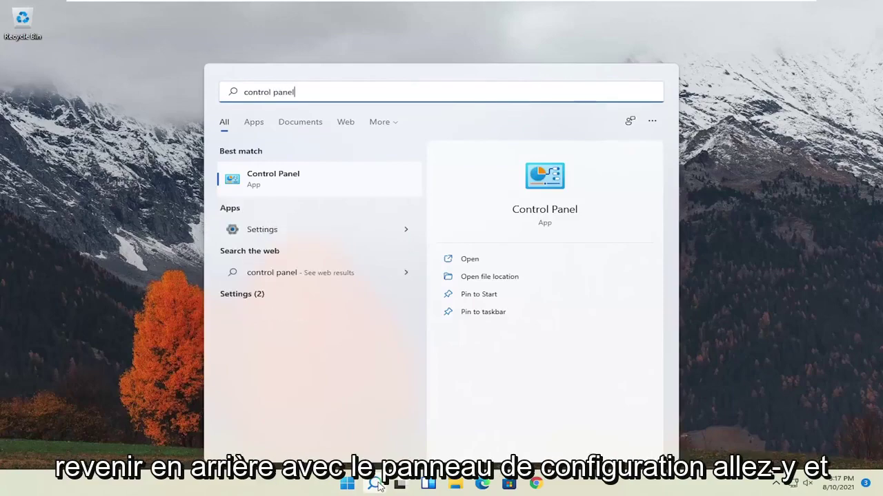
pyautogui.click(287, 184)
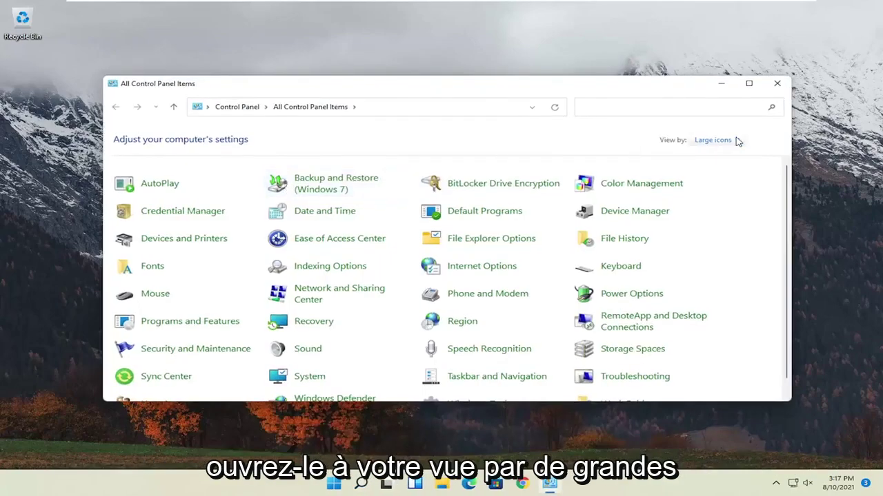
pyautogui.click(736, 141)
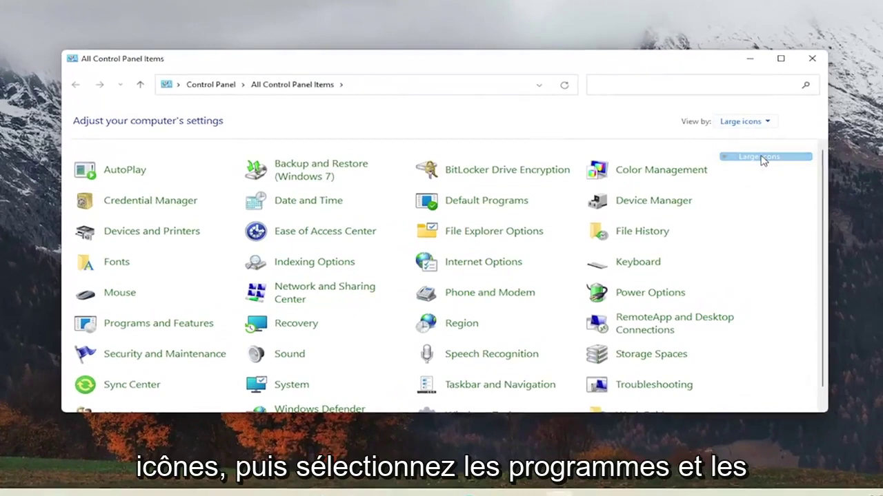
pyautogui.click(717, 170)
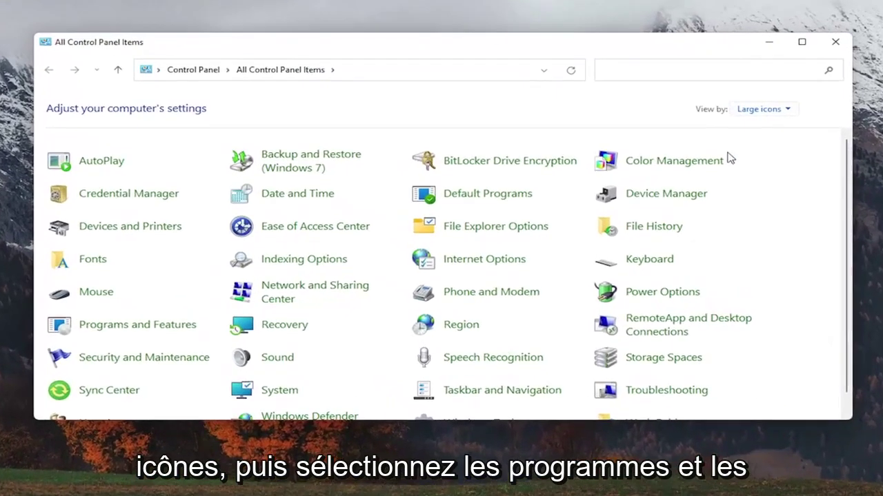
pyautogui.click(157, 331)
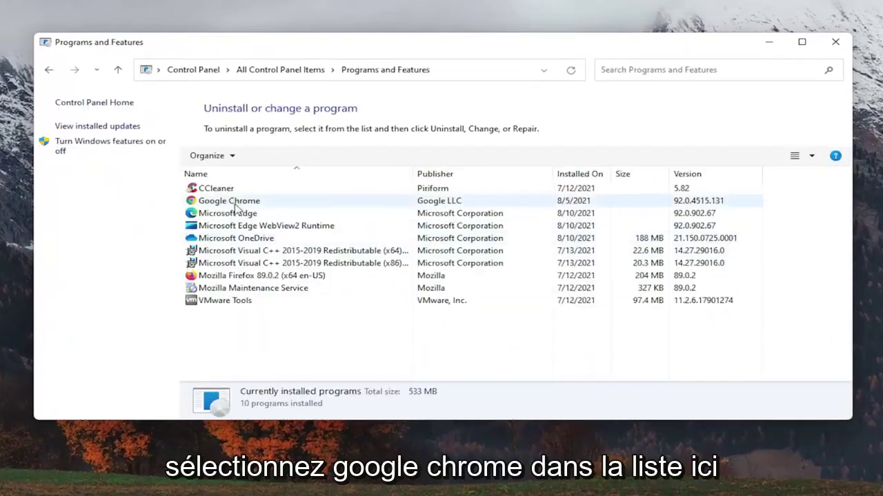
# Step: Select Google Chrome in the programs list and uninstall it, approving each confirmation prompt
pyautogui.click(235, 204)
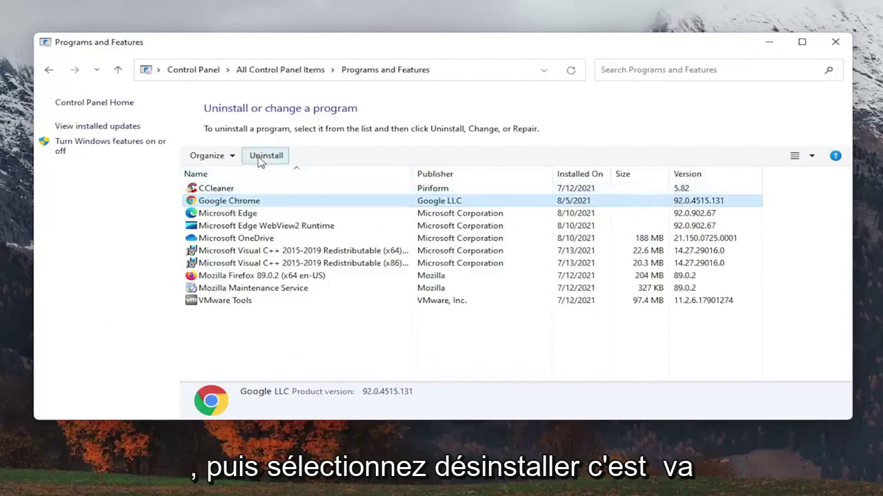
pyautogui.click(262, 158)
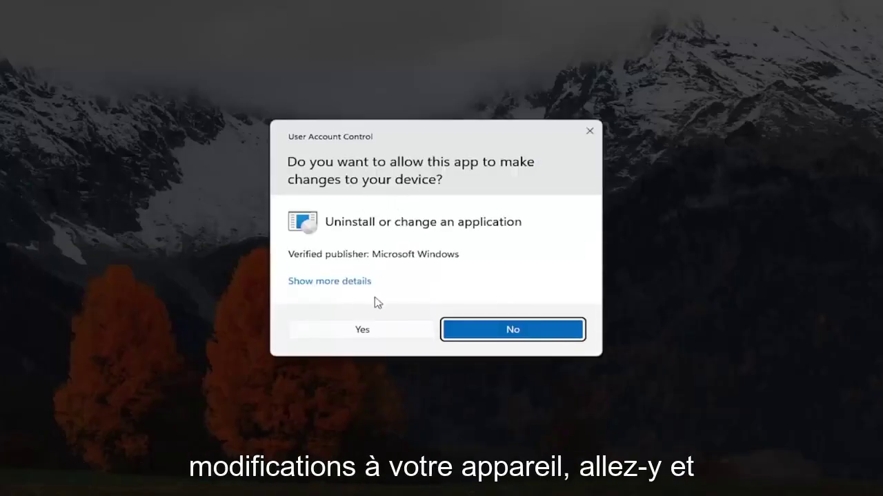
pyautogui.click(345, 334)
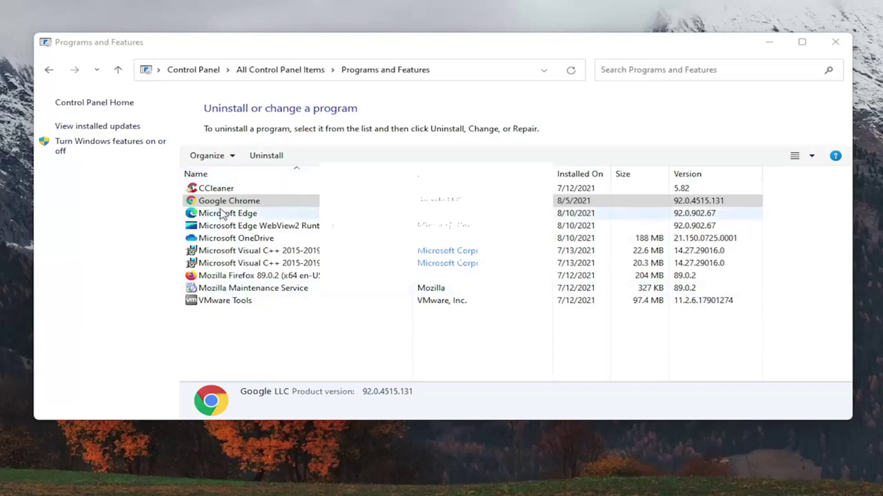
pyautogui.click(271, 157)
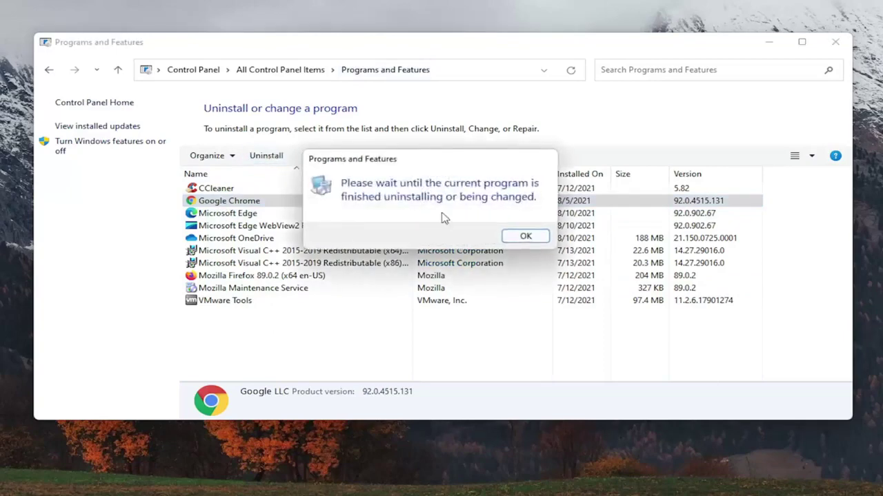
pyautogui.click(526, 235)
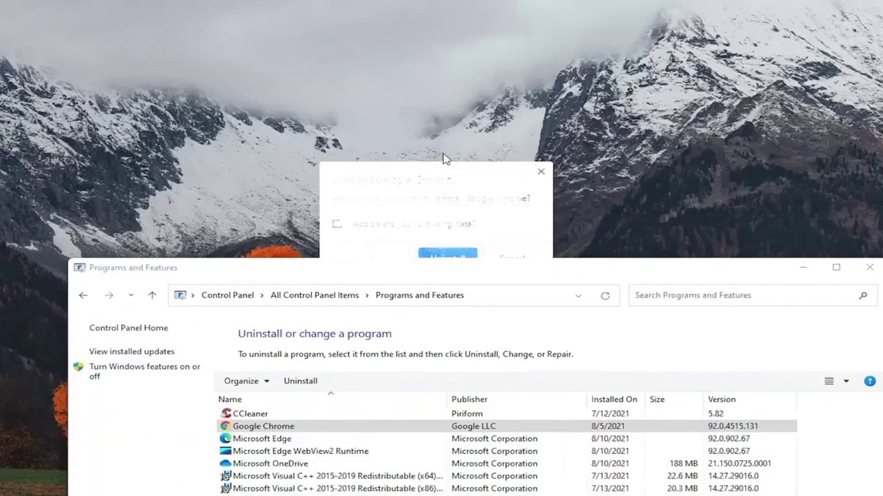
pyautogui.click(446, 257)
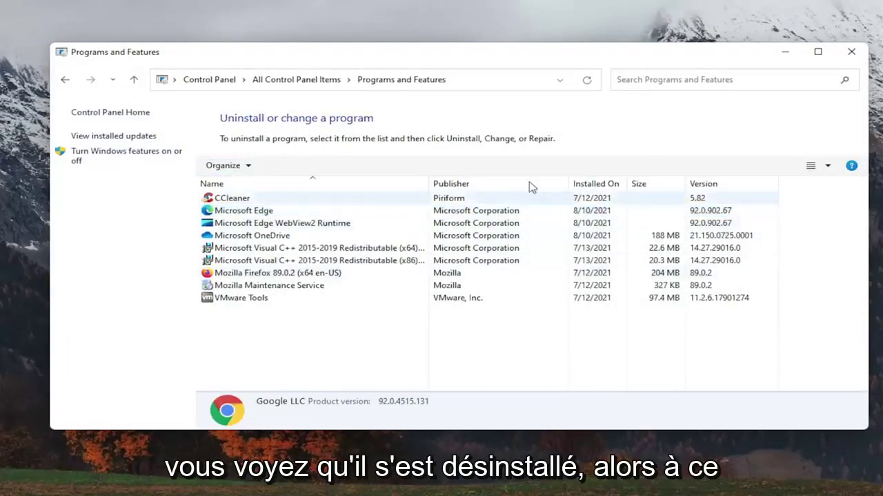
# Step: Close Programs and Features and restart Windows from the Start button's right-click menu
pyautogui.click(851, 52)
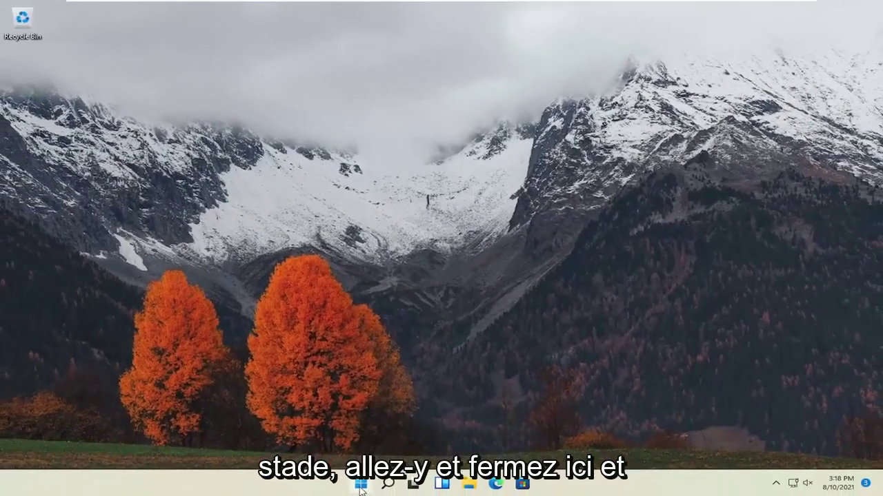
pyautogui.rightClick(360, 489)
pyautogui.click(438, 456)
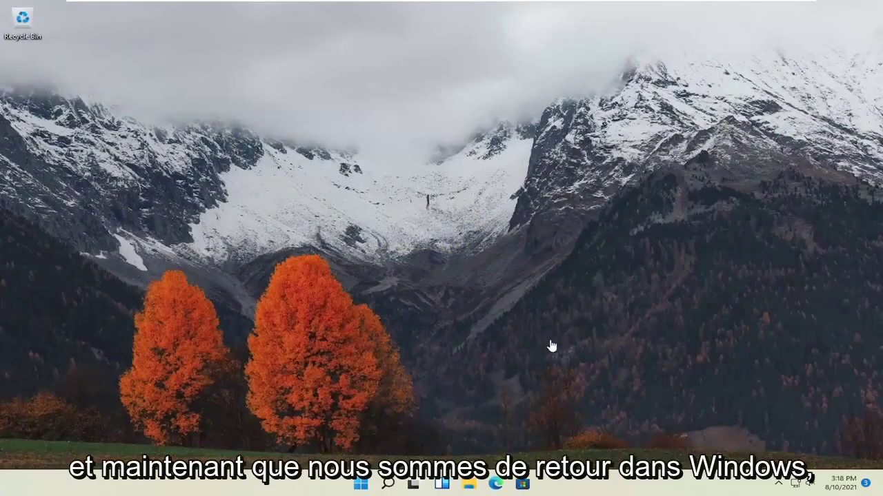
# Step: In Edge, search 'google chrome' to reach its download page and untick usage-statistics sharing
pyautogui.click(496, 485)
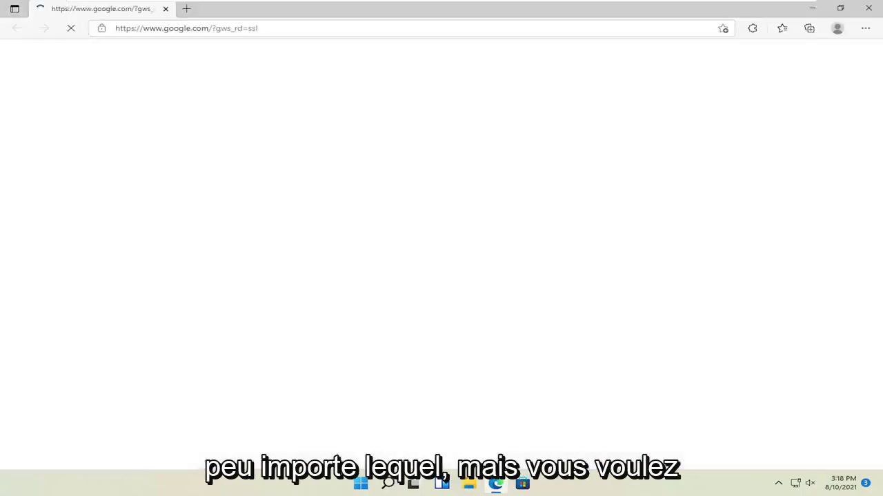
pyautogui.click(185, 28)
pyautogui.write('google ')
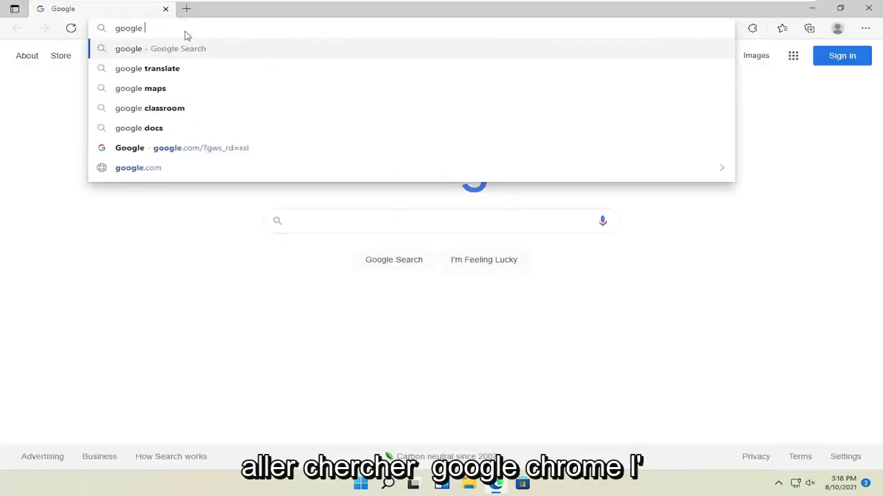
pyautogui.write('chro')
pyautogui.press('Return')
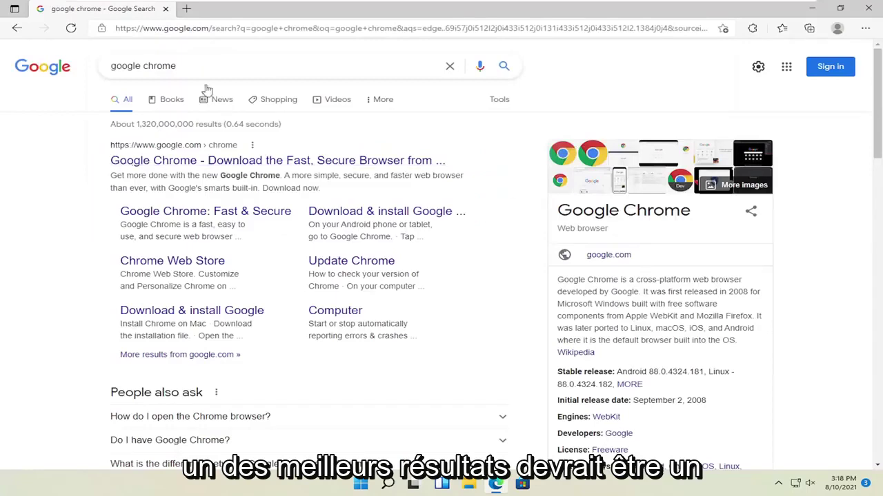
pyautogui.click(184, 162)
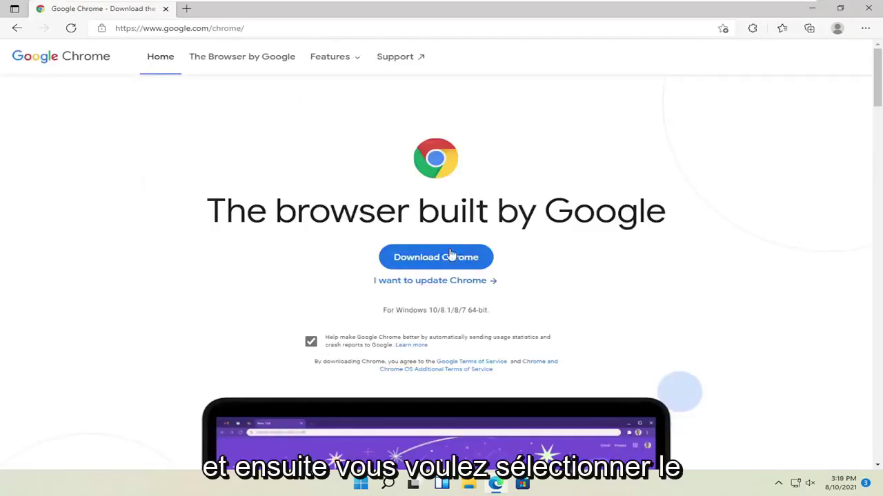
pyautogui.click(311, 342)
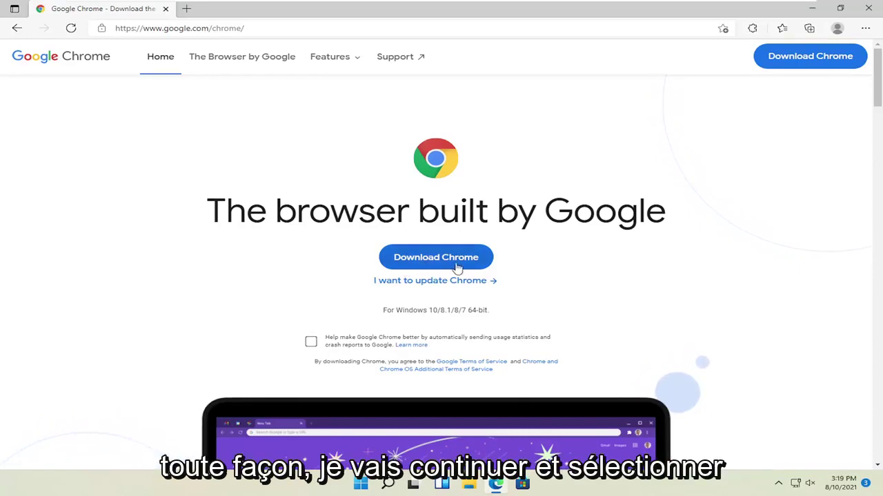
# Step: Download and run ChromeSetup.exe, approve the UAC prompt, and close all Edge windows
pyautogui.click(431, 263)
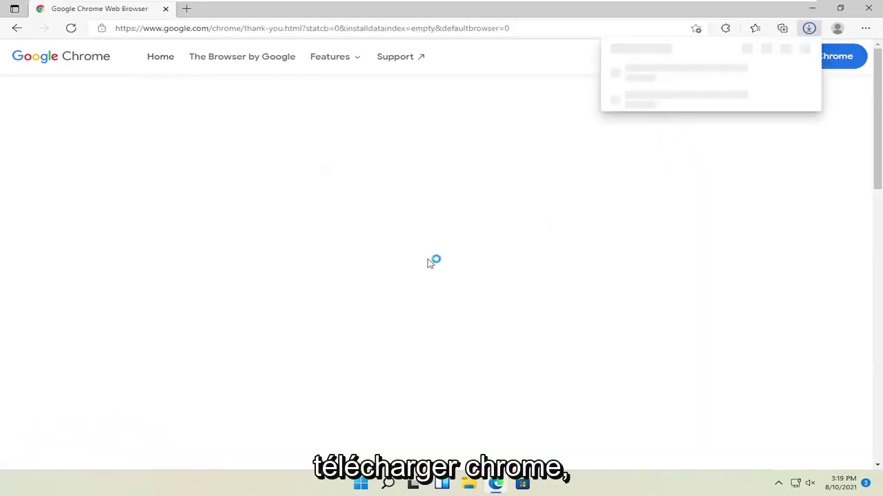
pyautogui.click(665, 78)
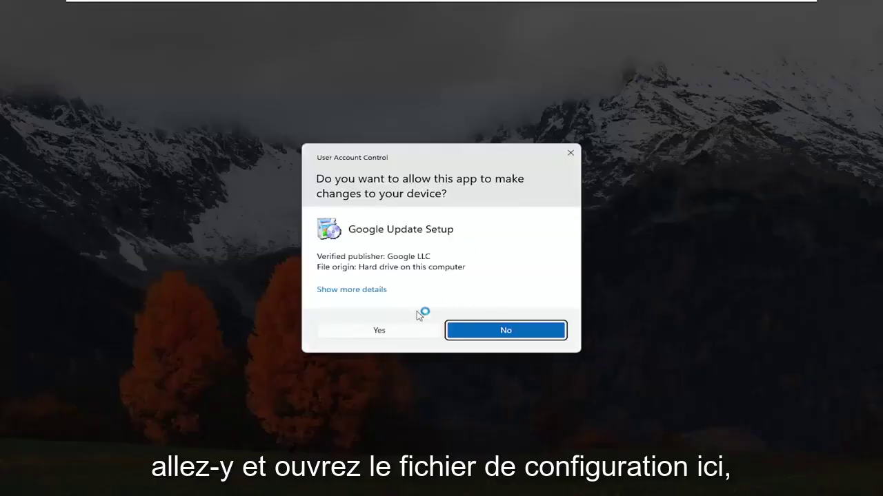
pyautogui.click(377, 332)
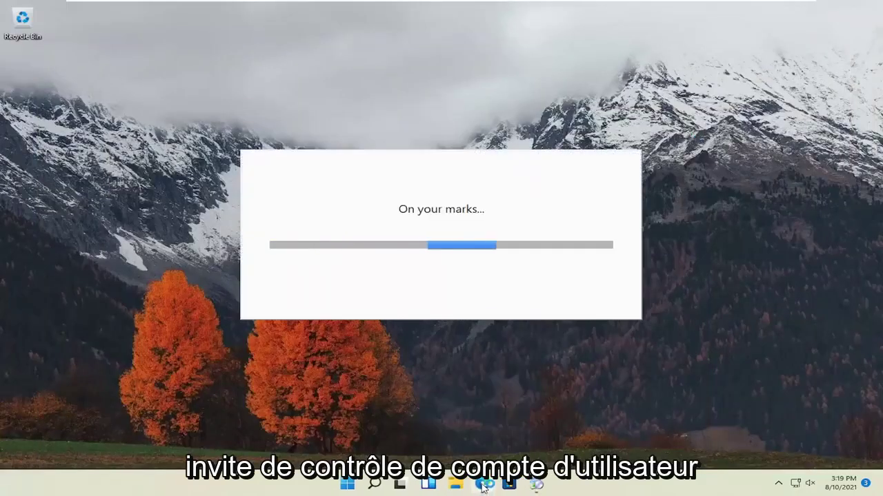
pyautogui.rightClick(482, 486)
pyautogui.click(442, 452)
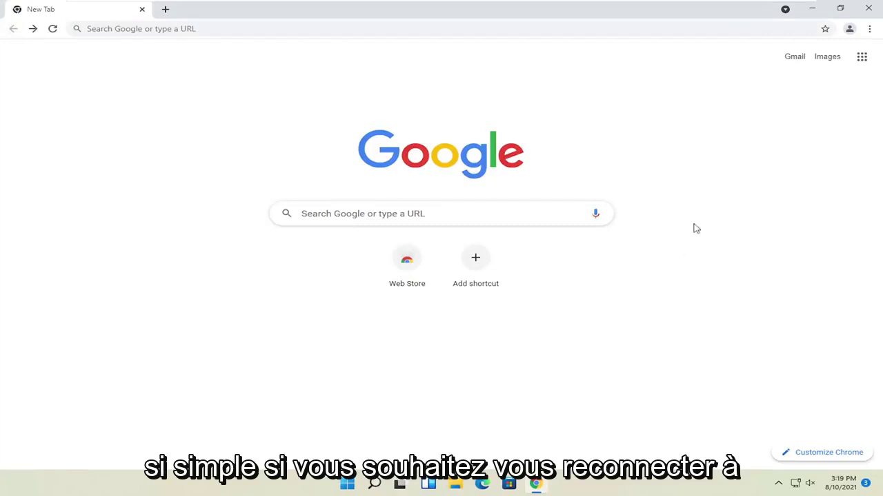
pyautogui.click(852, 29)
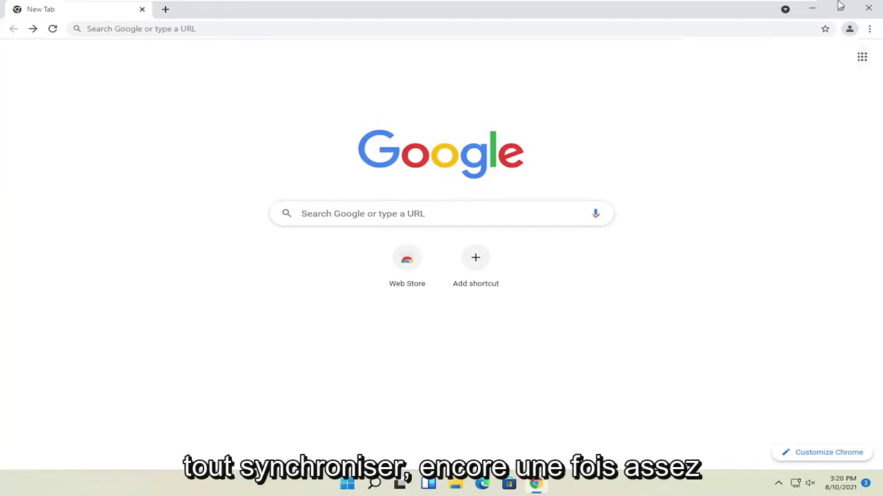
pyautogui.click(868, 8)
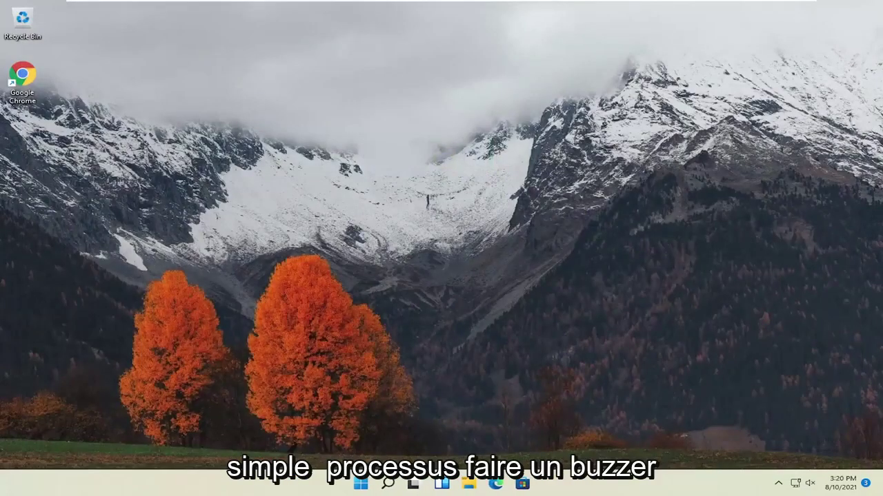